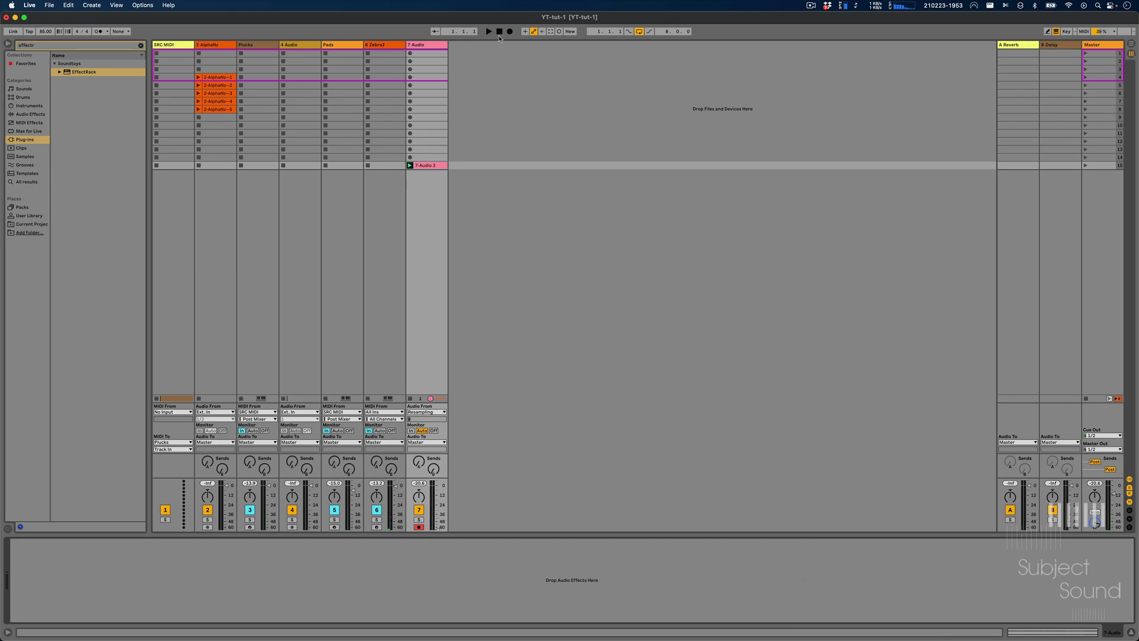
# Enlarge the code editor and stop the running hand-tracking script in the Python Console
pyautogui.click(585, 101)
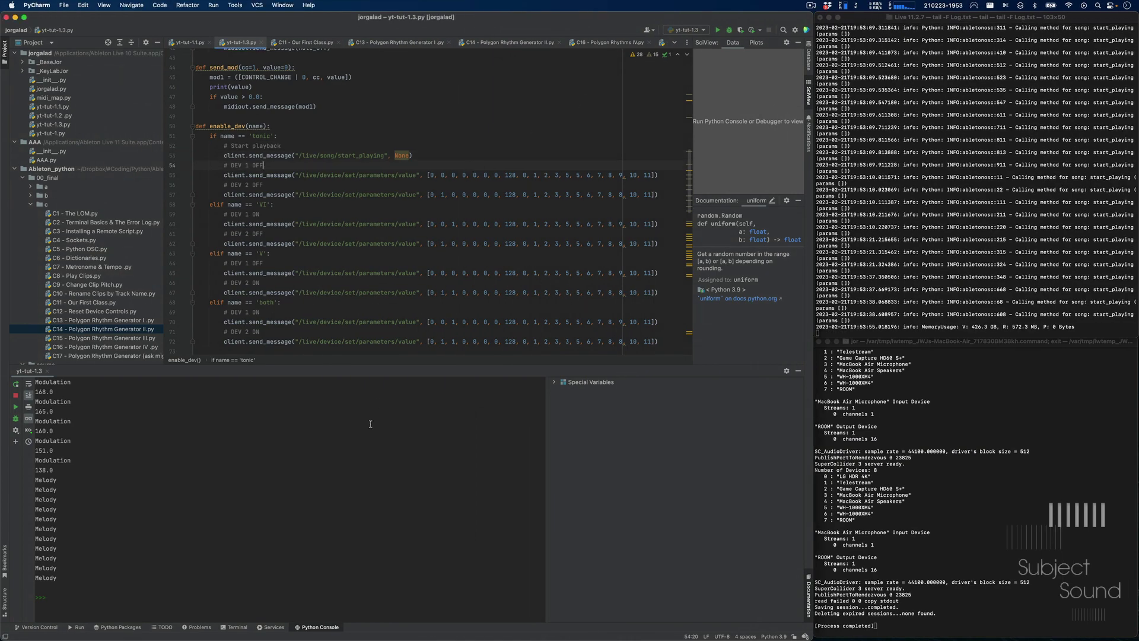
pyautogui.moveTo(369, 365); pyautogui.dragTo(371, 506)
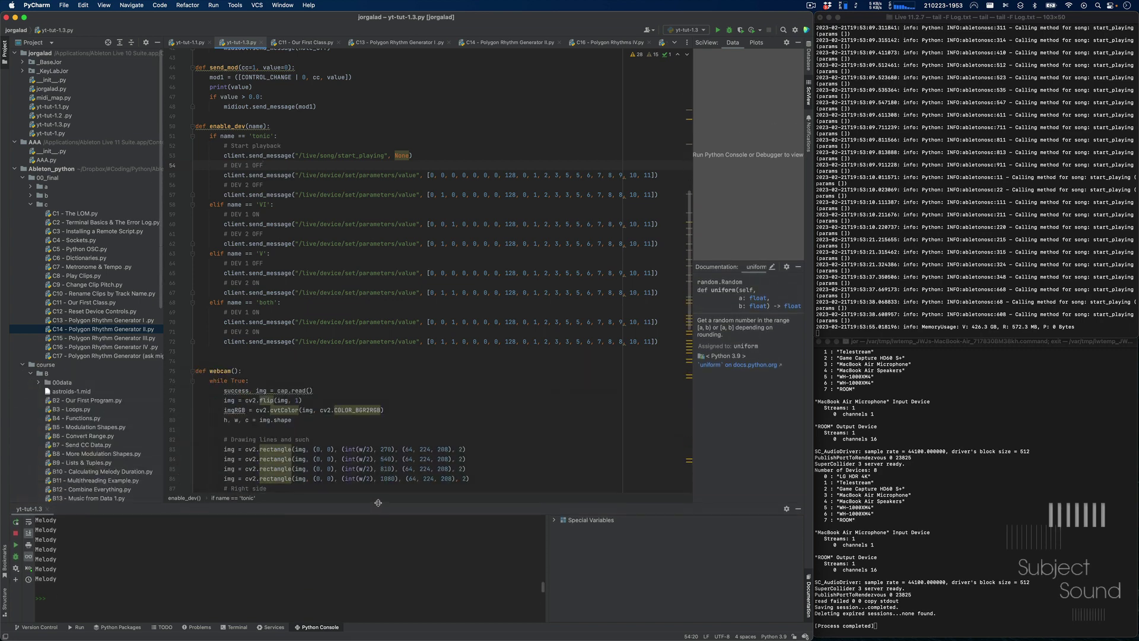
pyautogui.click(502, 376)
pyautogui.scroll(10, 503, 376)
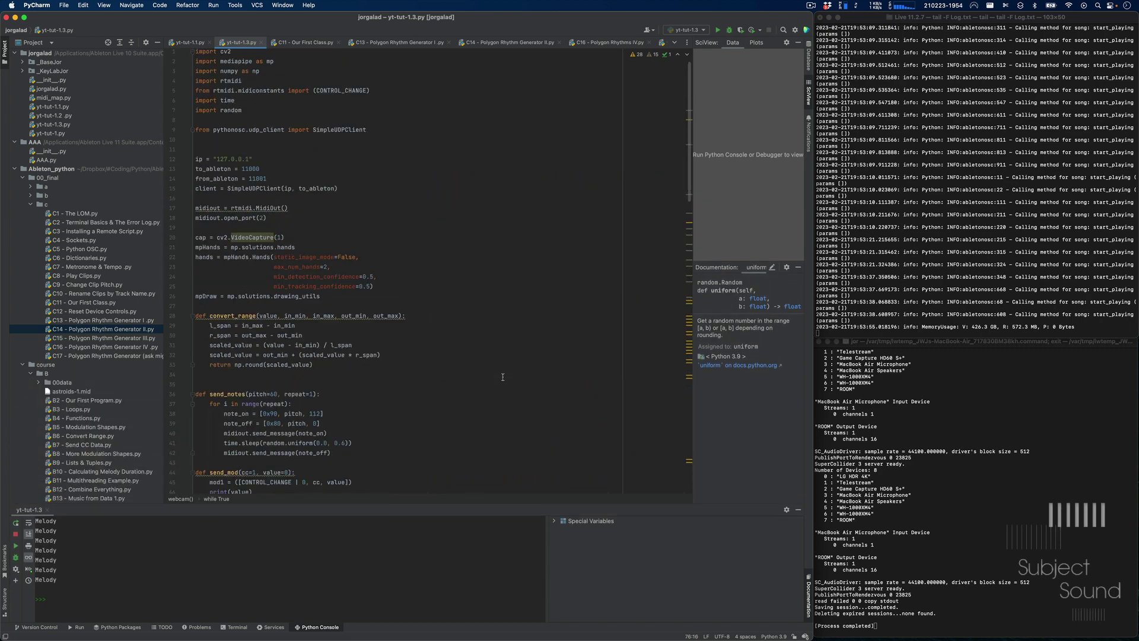
pyautogui.click(16, 533)
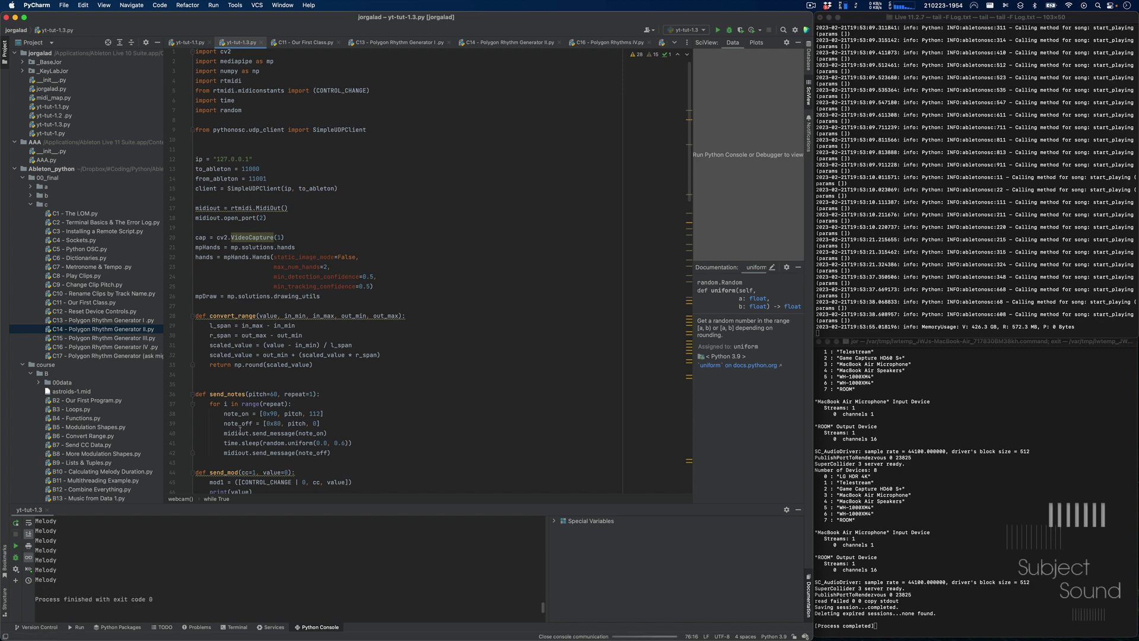
# Glance at Ableton Live, then return to PyCharm at the send_notes function
pyautogui.click(420, 412)
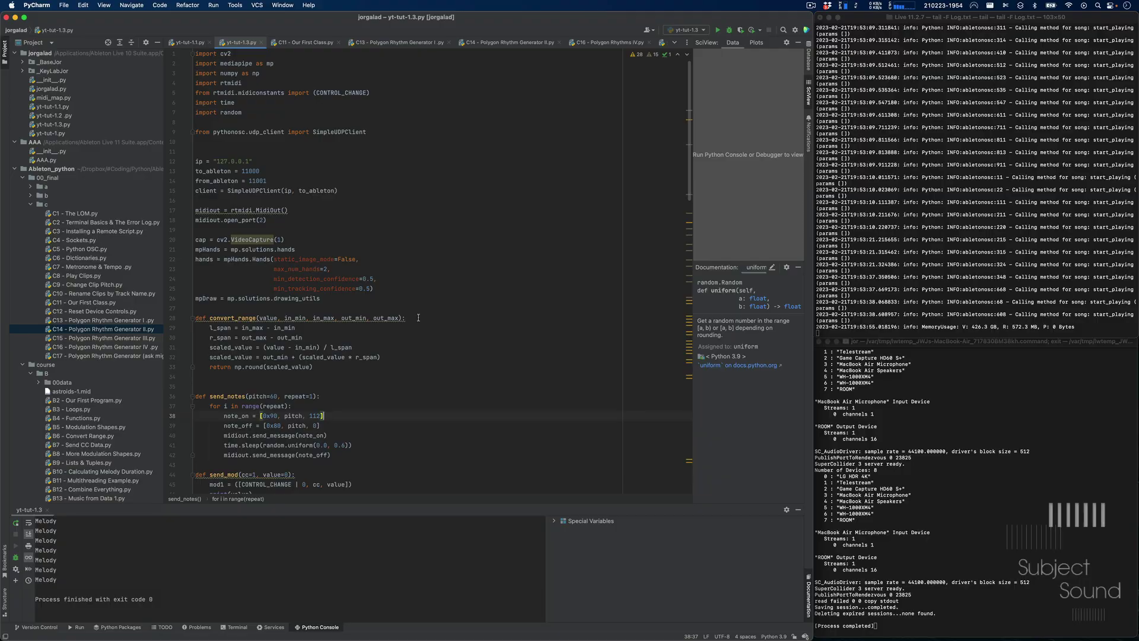
pyautogui.press('super+Tab')
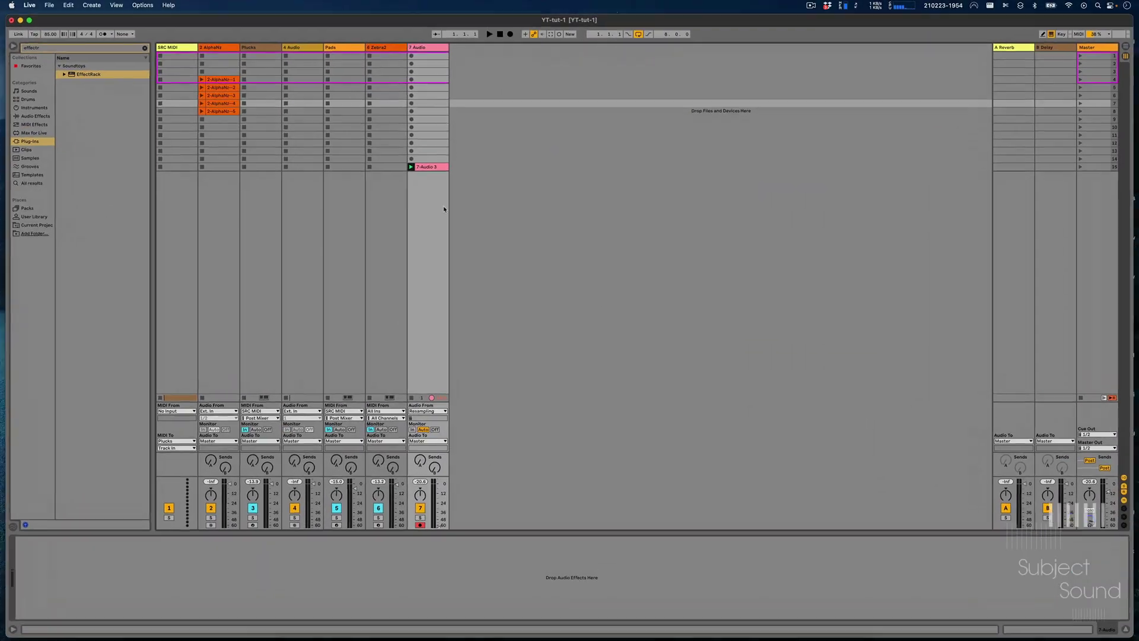
pyautogui.hotkey('ctrl', 'Right')
pyautogui.click(428, 210)
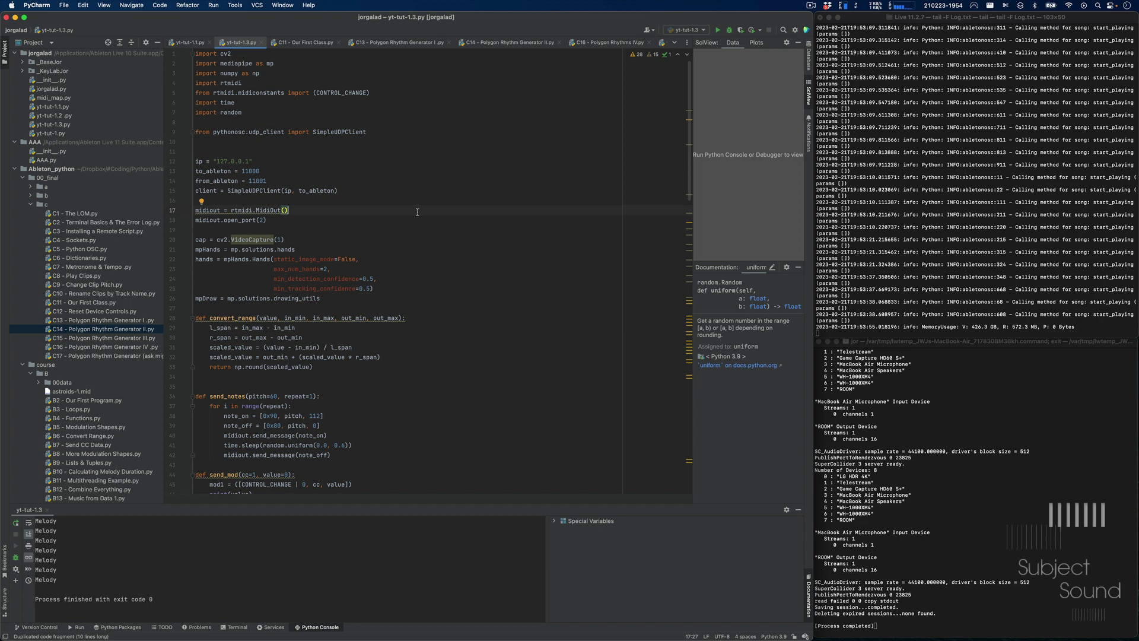
pyautogui.scroll(-3, 417, 212)
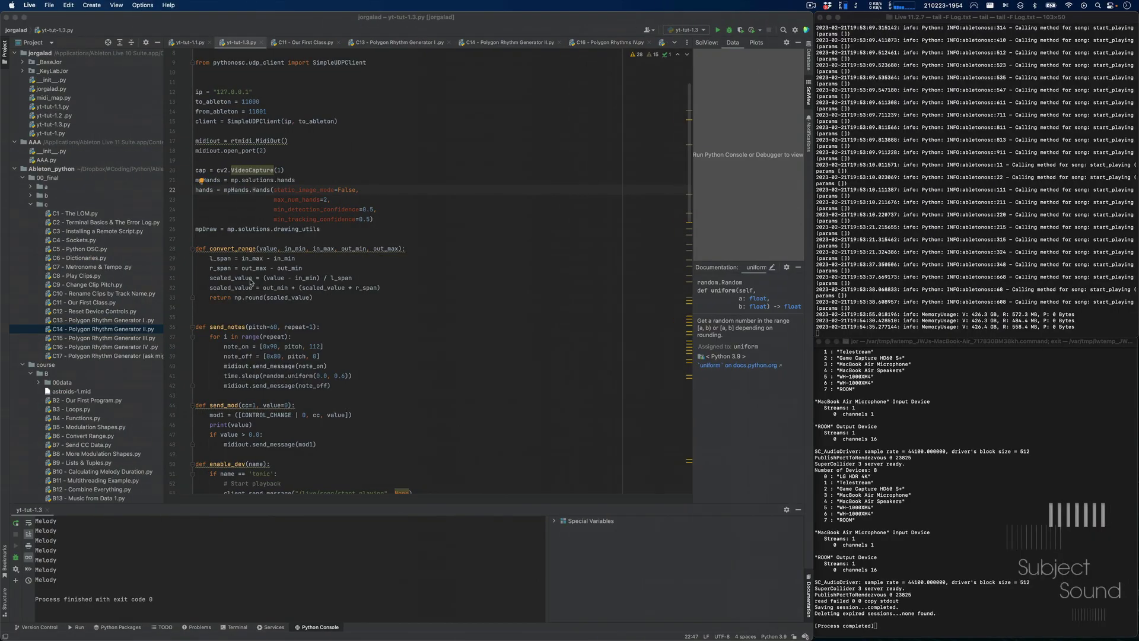
pyautogui.click(384, 325)
pyautogui.scroll(2, 384, 325)
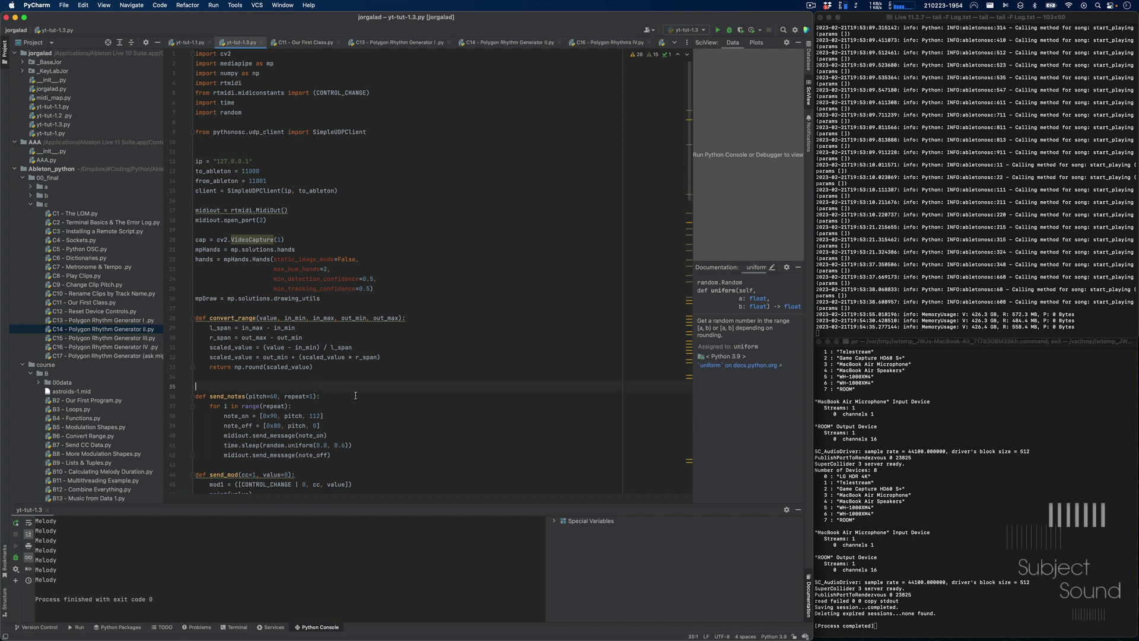
# Delete blank line 35 before send_notes and switch back to Ableton Live
pyautogui.press('BackSpace')
pyautogui.scroll(-5, 490, 323)
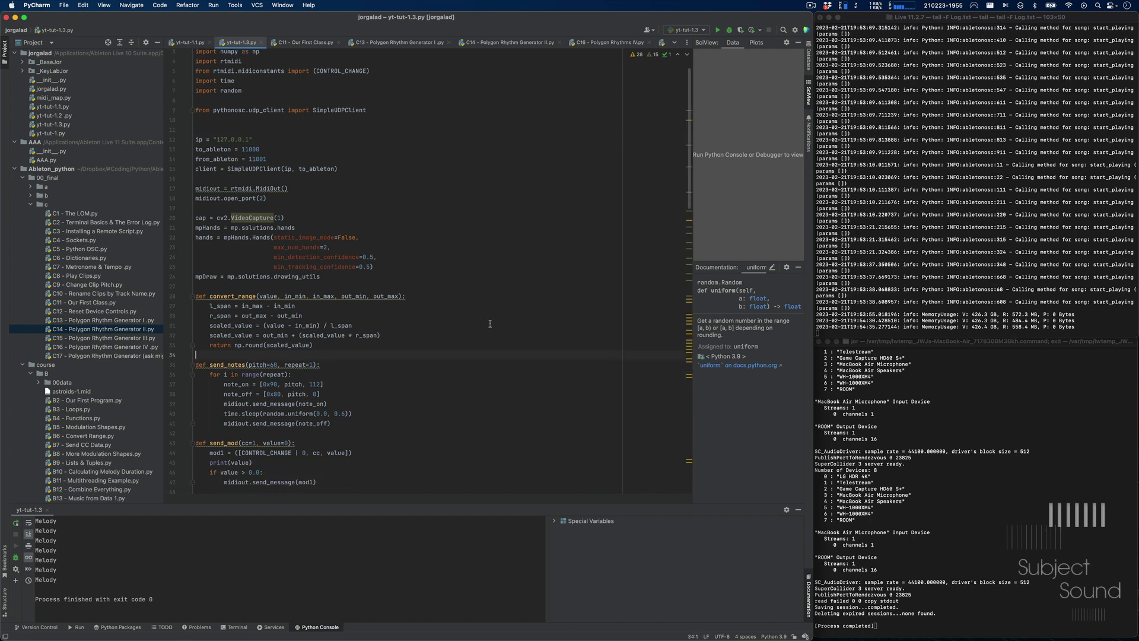
pyautogui.scroll(-6, 463, 331)
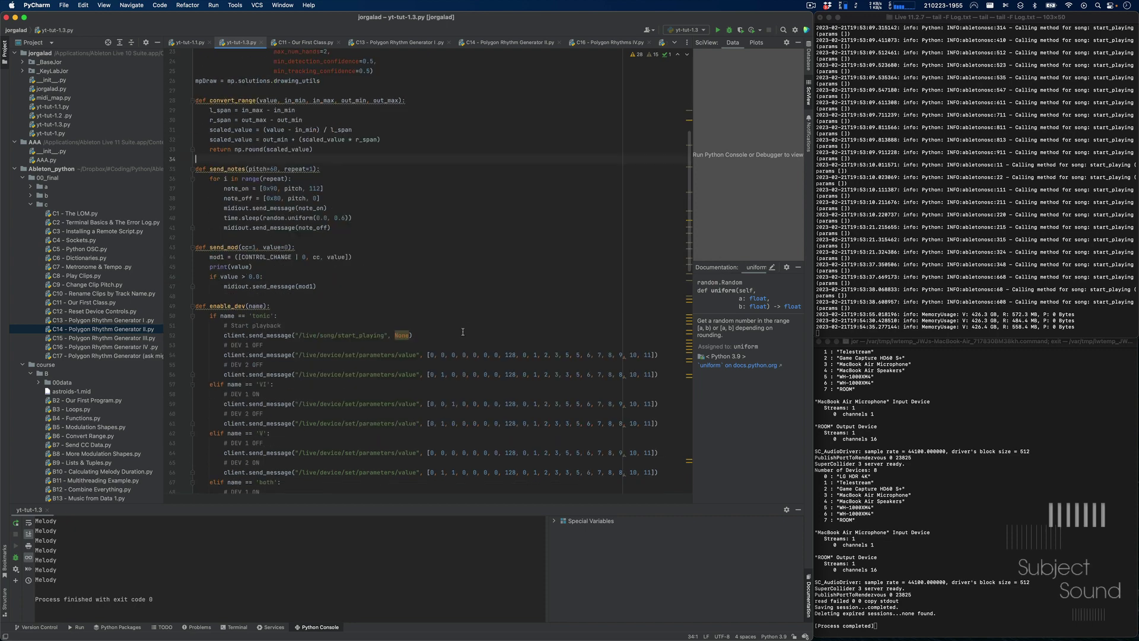
pyautogui.scroll(10, 462, 332)
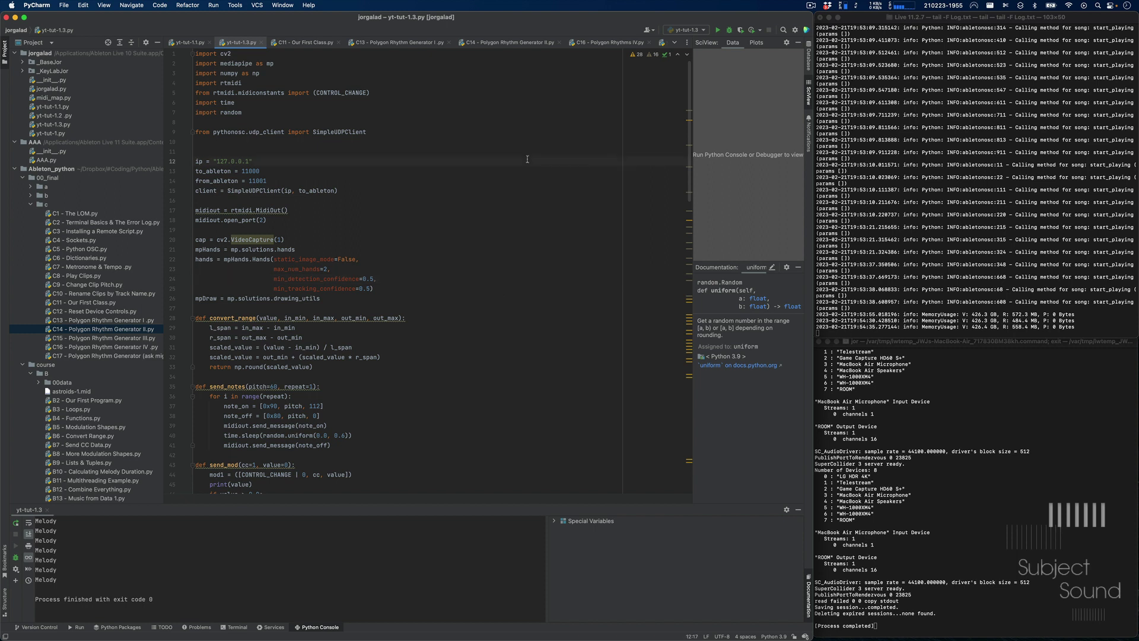
pyautogui.press('super+Tab')
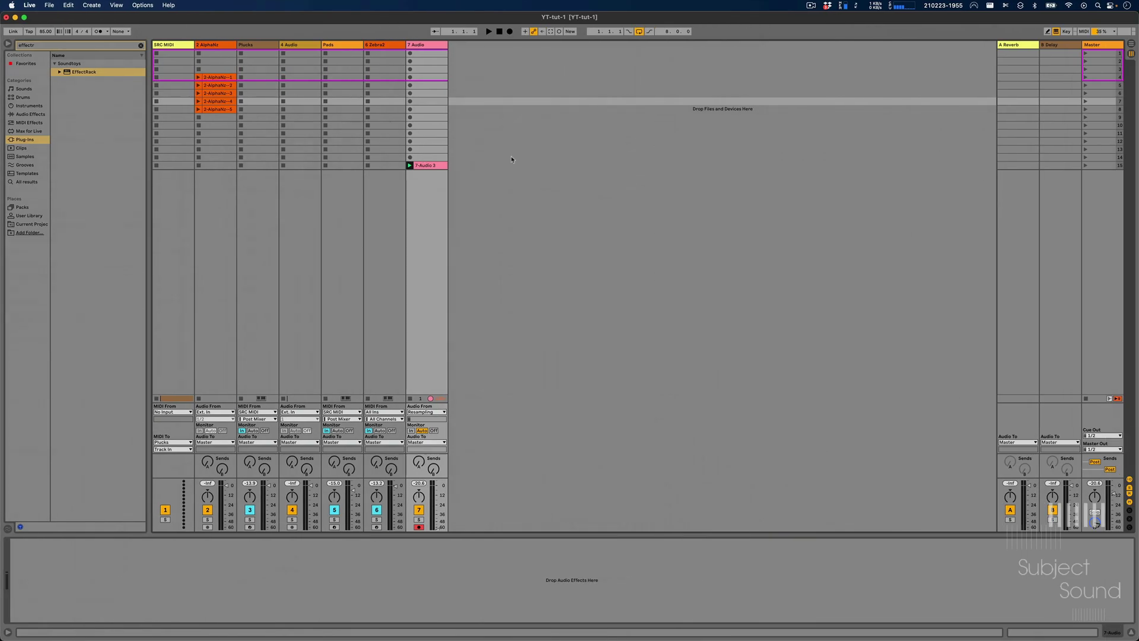
# Delete two devices from the SRC MIDI chain and select the FIRST (VI) device
pyautogui.click(220, 46)
pyautogui.press('Left')
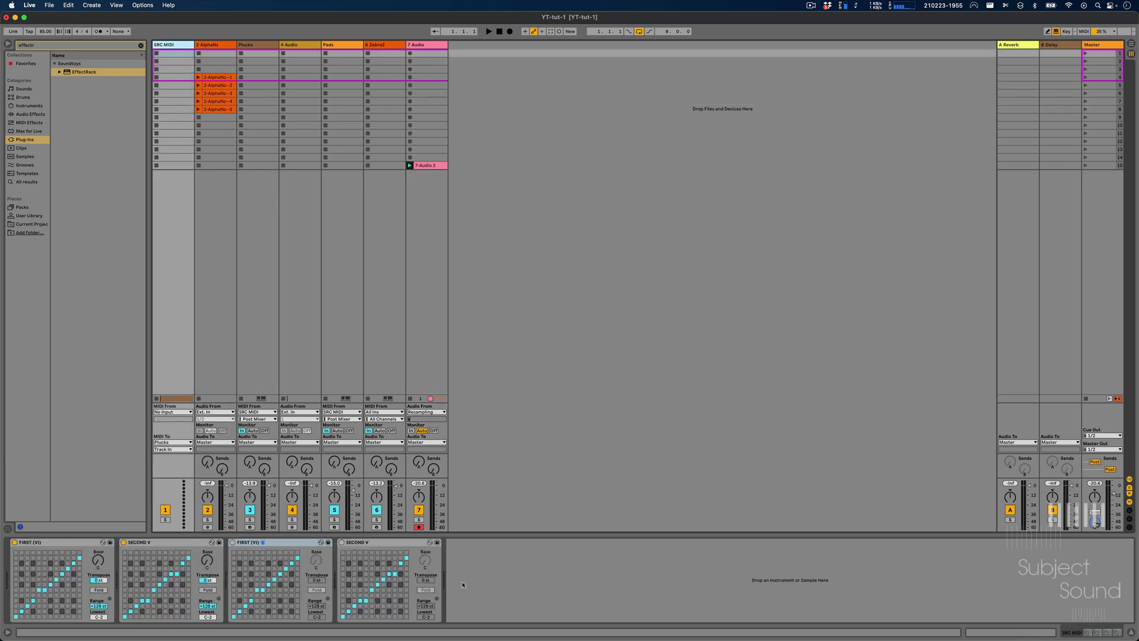
pyautogui.keyDown('shift'); pyautogui.click(371, 542); pyautogui.keyUp('shift')
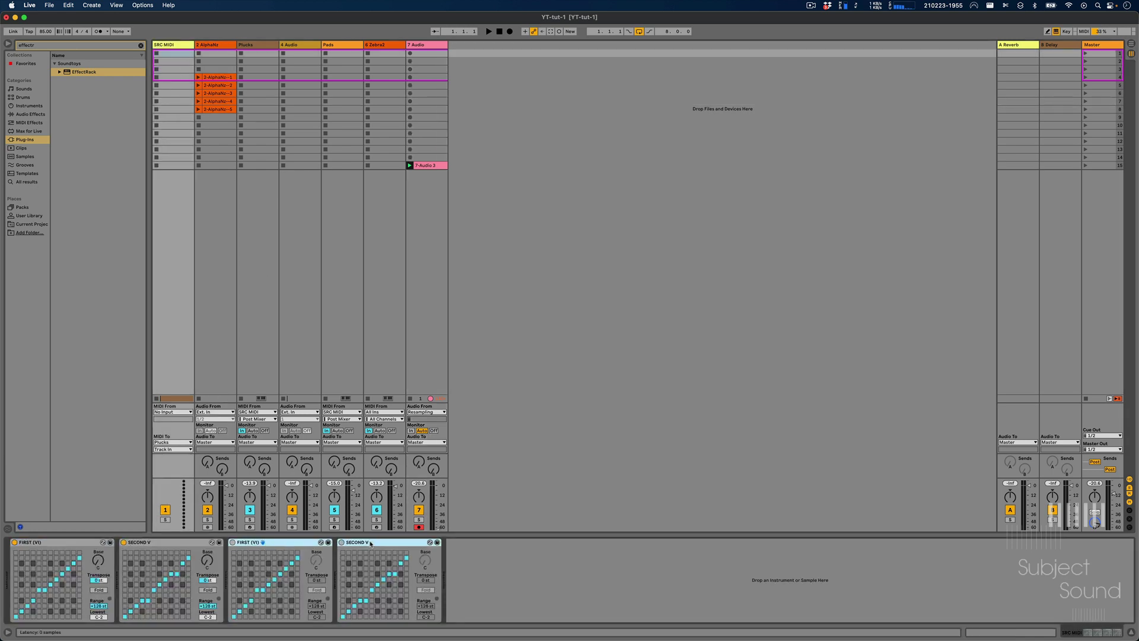
pyautogui.press('Delete')
pyautogui.click(334, 581)
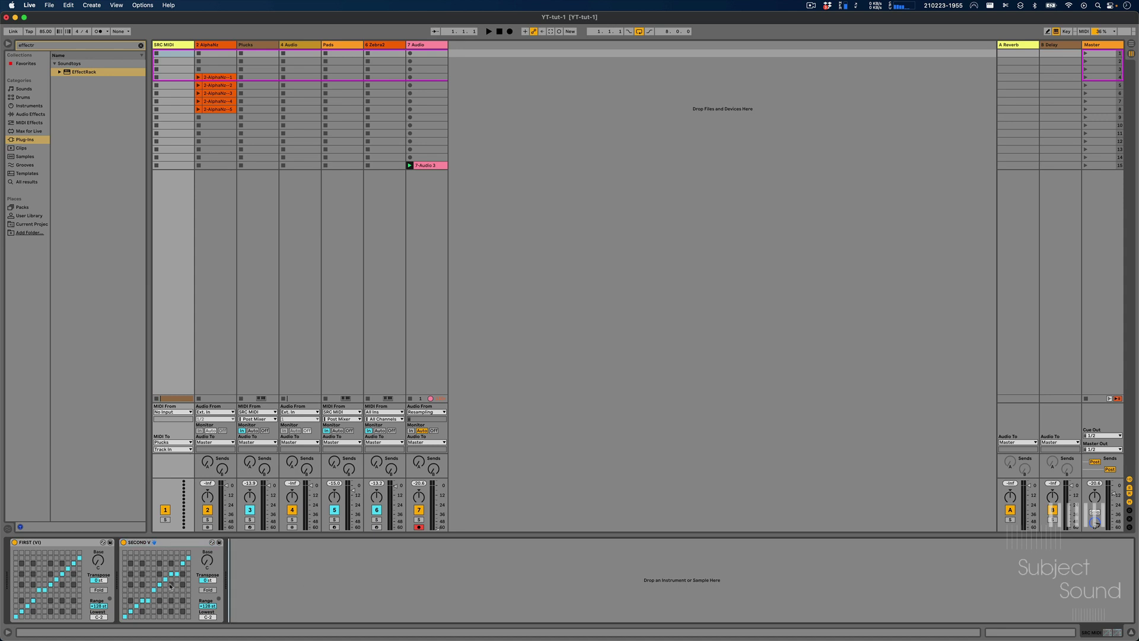
pyautogui.click(59, 542)
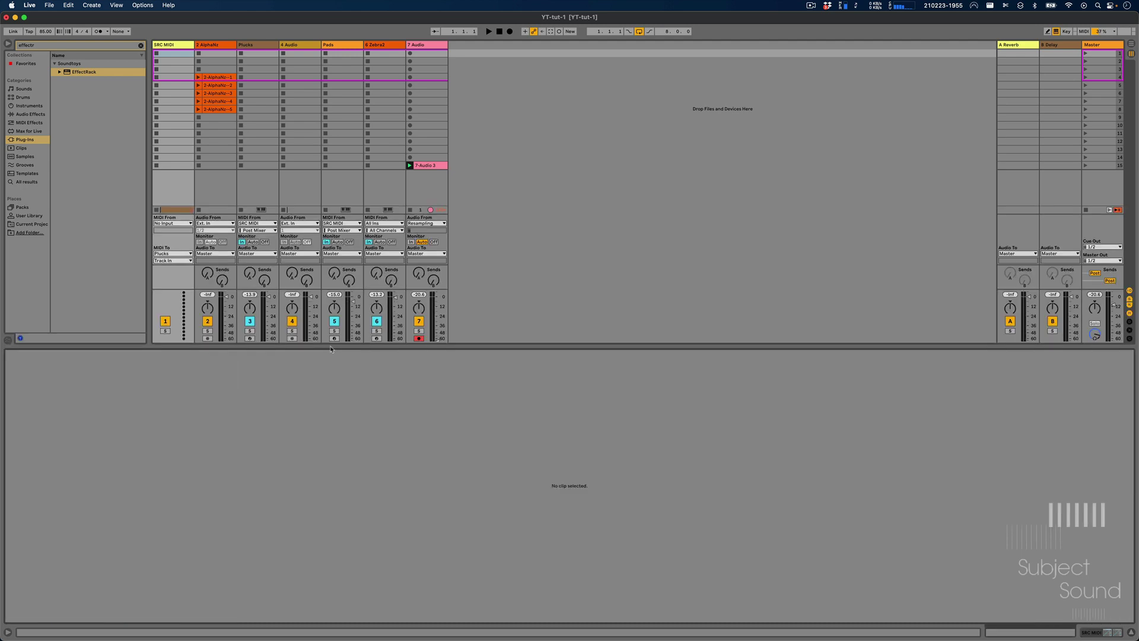
# Start arrangement playback and open the SRC MIDI clip's chord notes
pyautogui.press('Tab')
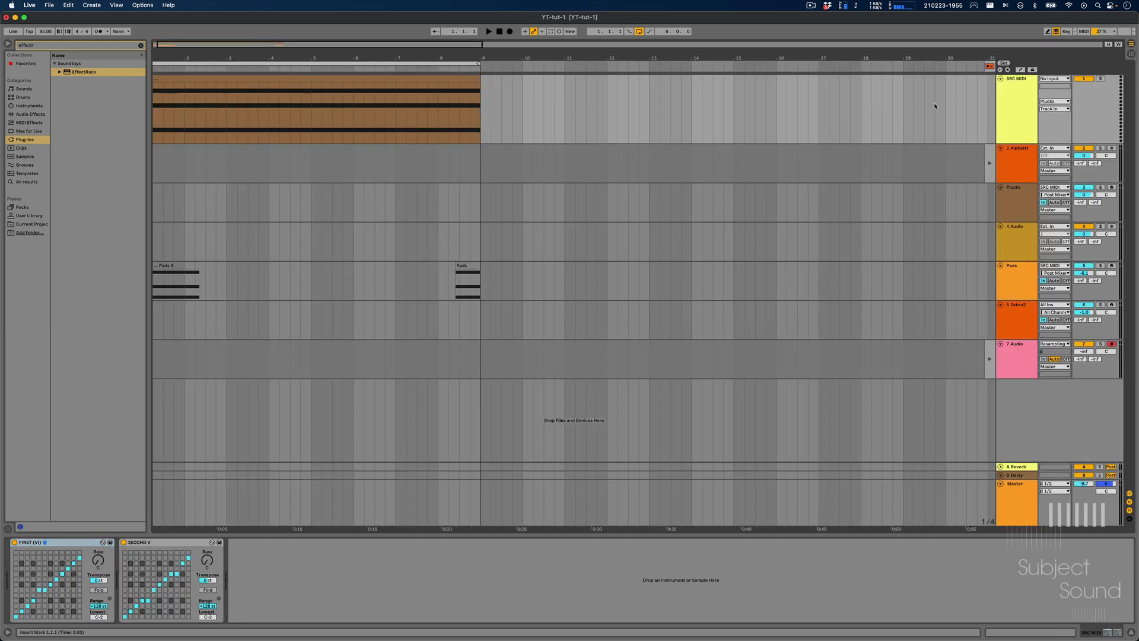
pyautogui.click(1016, 136)
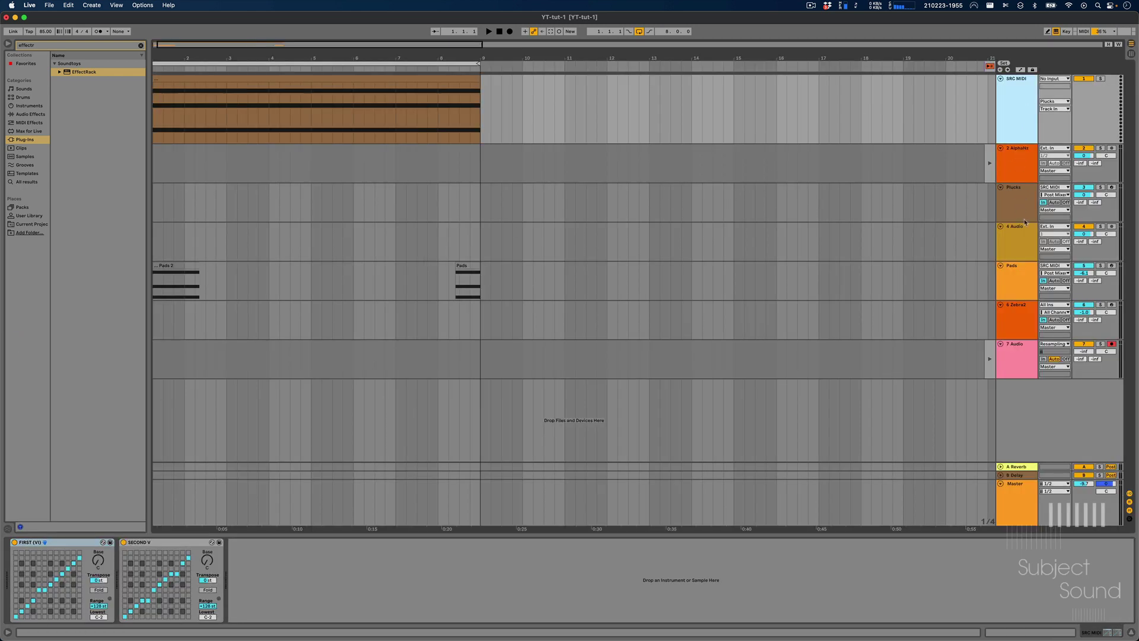
pyautogui.click(1016, 185)
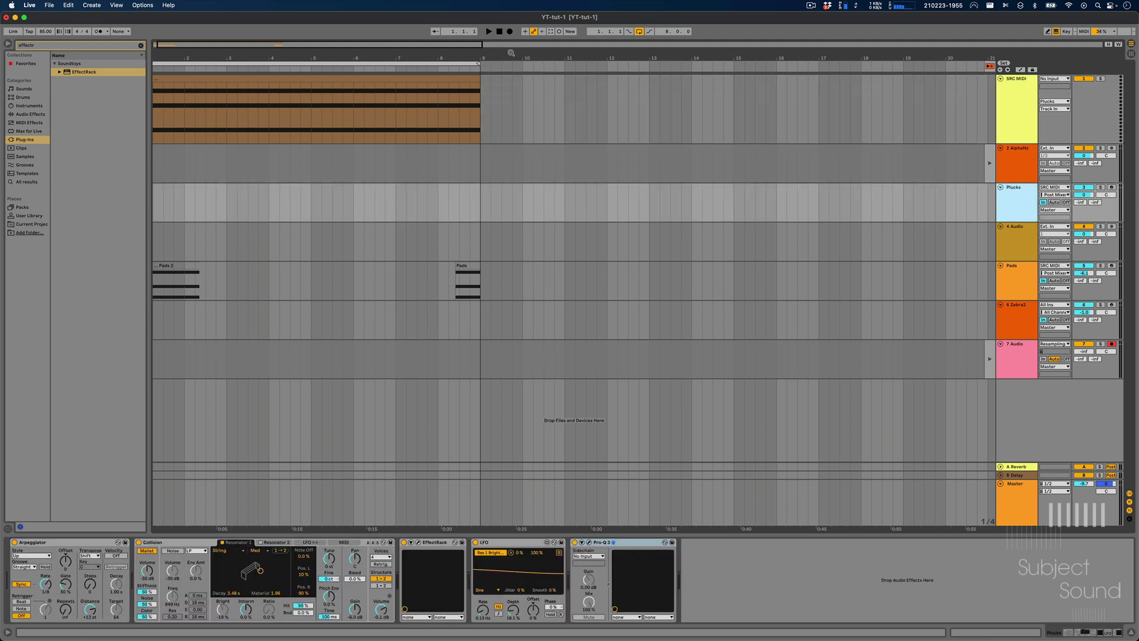
pyautogui.click(489, 32)
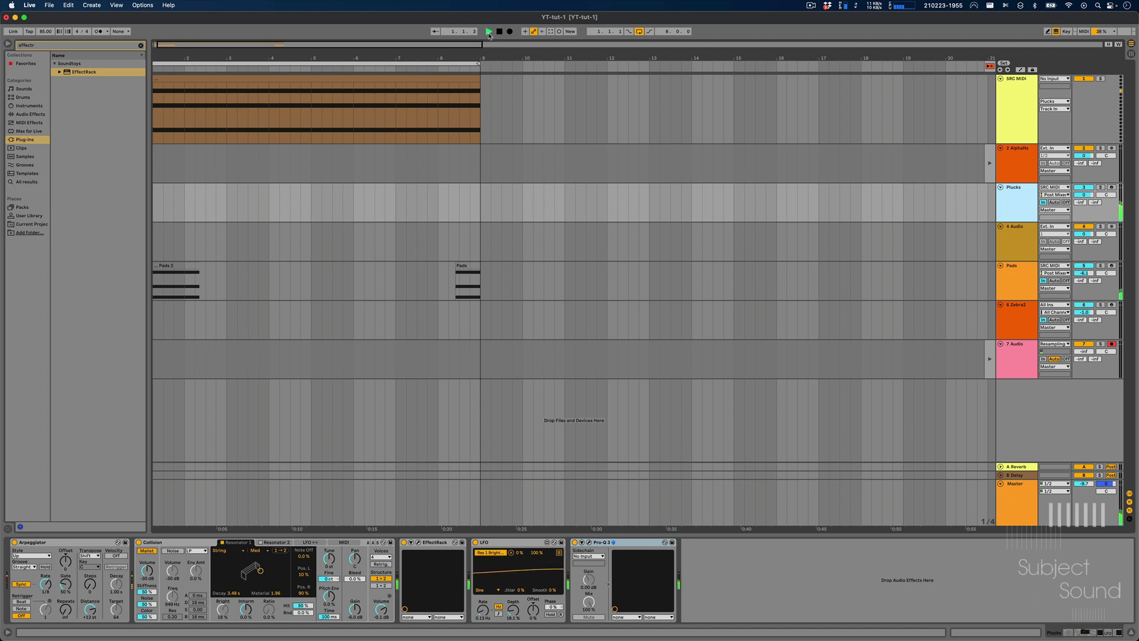
pyautogui.click(174, 78)
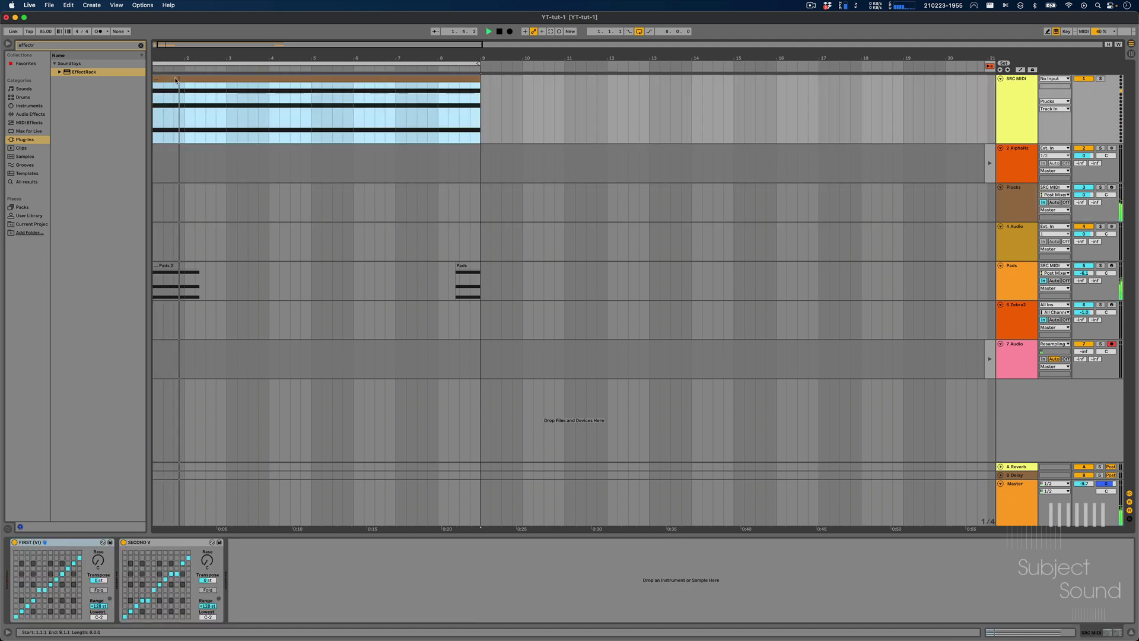
pyautogui.doubleClick(174, 77)
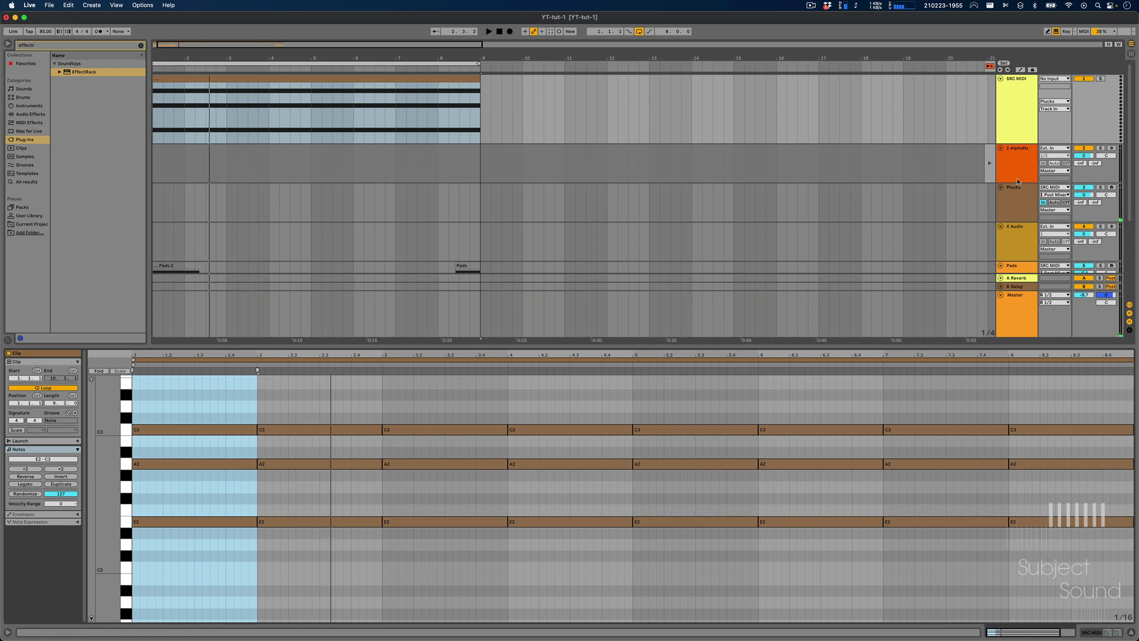
# Check the Audio, Pads and Plucks tracks, then show SRC MIDI's devices and return to PyCharm
pyautogui.click(1022, 225)
pyautogui.scroll(-2, 1018, 224)
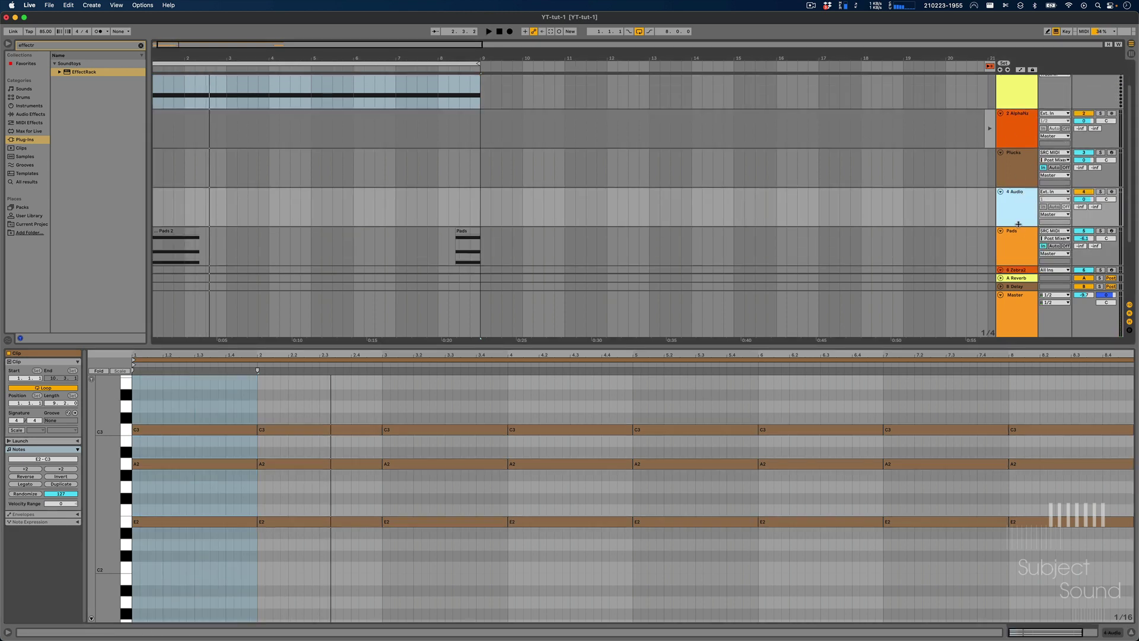
pyautogui.click(1020, 236)
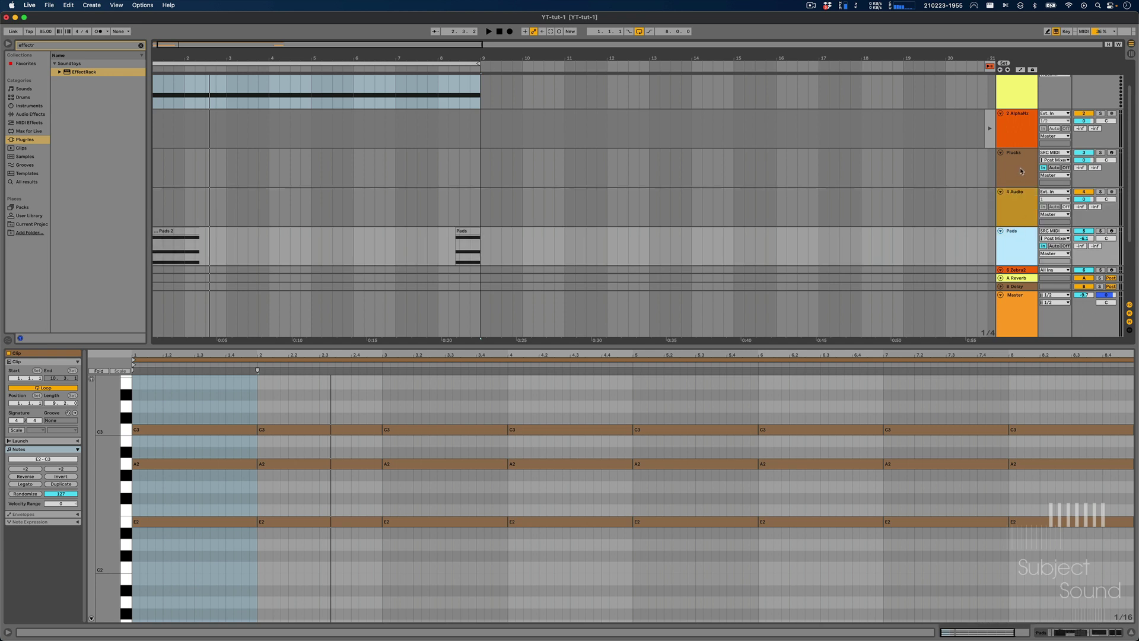
pyautogui.click(1021, 171)
pyautogui.scroll(-2, 1021, 172)
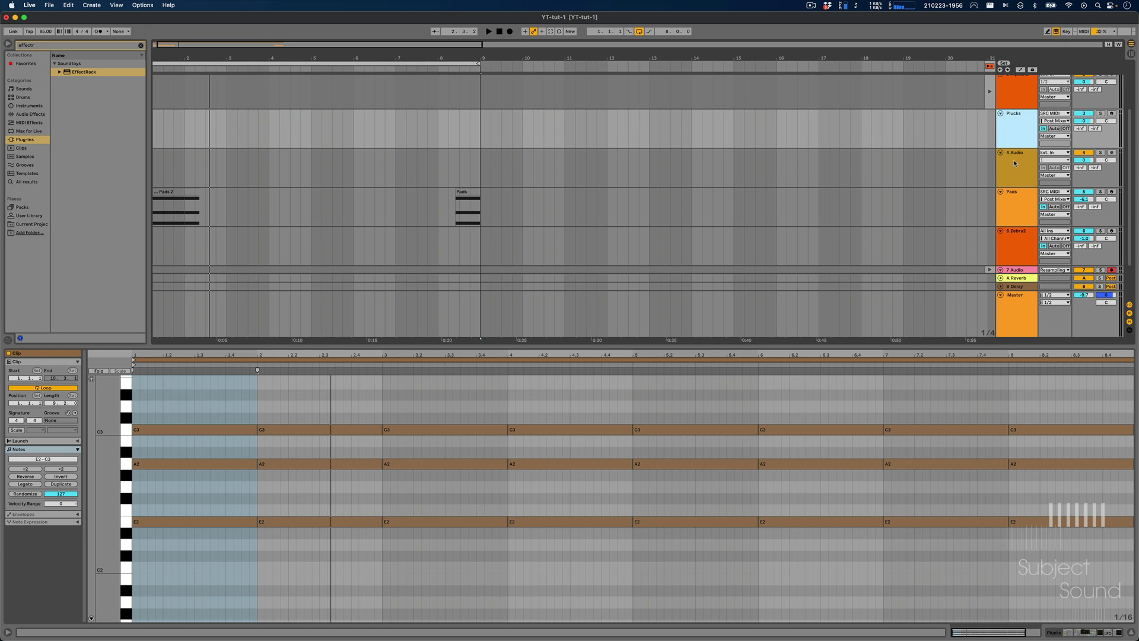
pyautogui.scroll(4, 1018, 148)
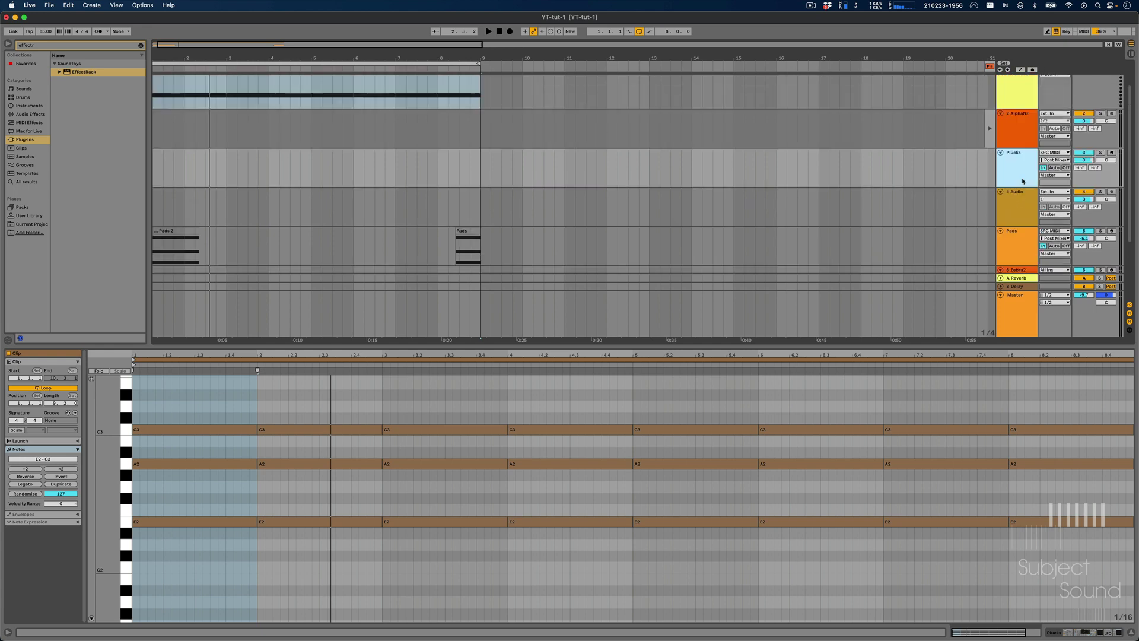
pyautogui.click(1015, 119)
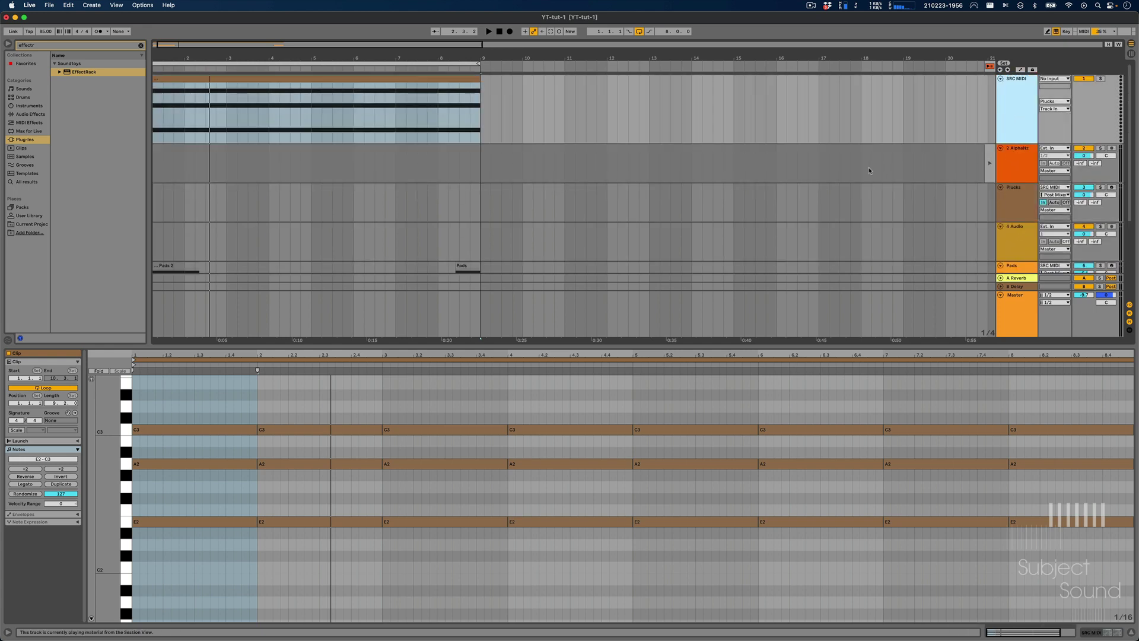
pyautogui.hotkey('shift', 'Tab')
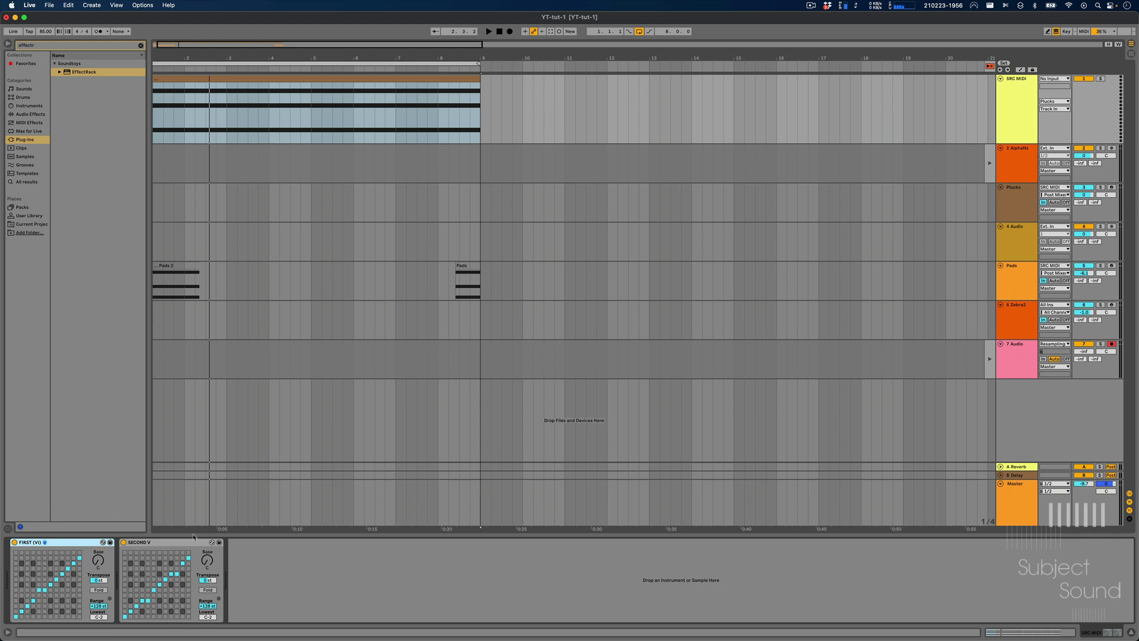
pyautogui.hotkey('ctrl', 'Left')
# Review enable_dev's parameter values on lines 54, 59 and 66, then run yt-tut-1.3.py
pyautogui.scroll(-13, 318, 377)
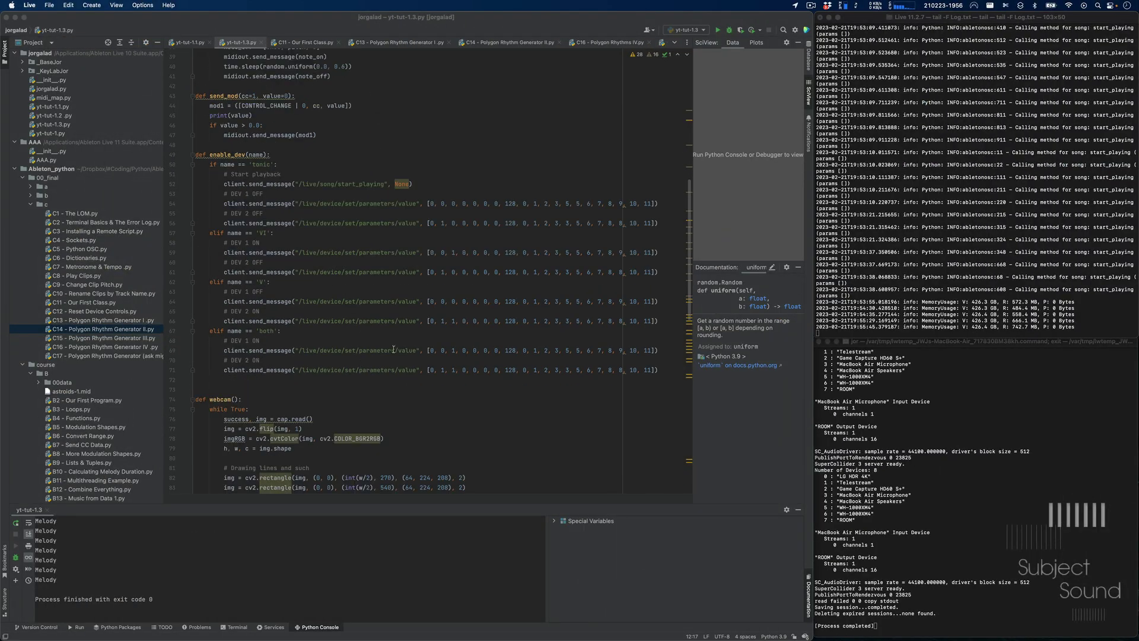
pyautogui.moveTo(430, 203); pyautogui.dragTo(658, 204)
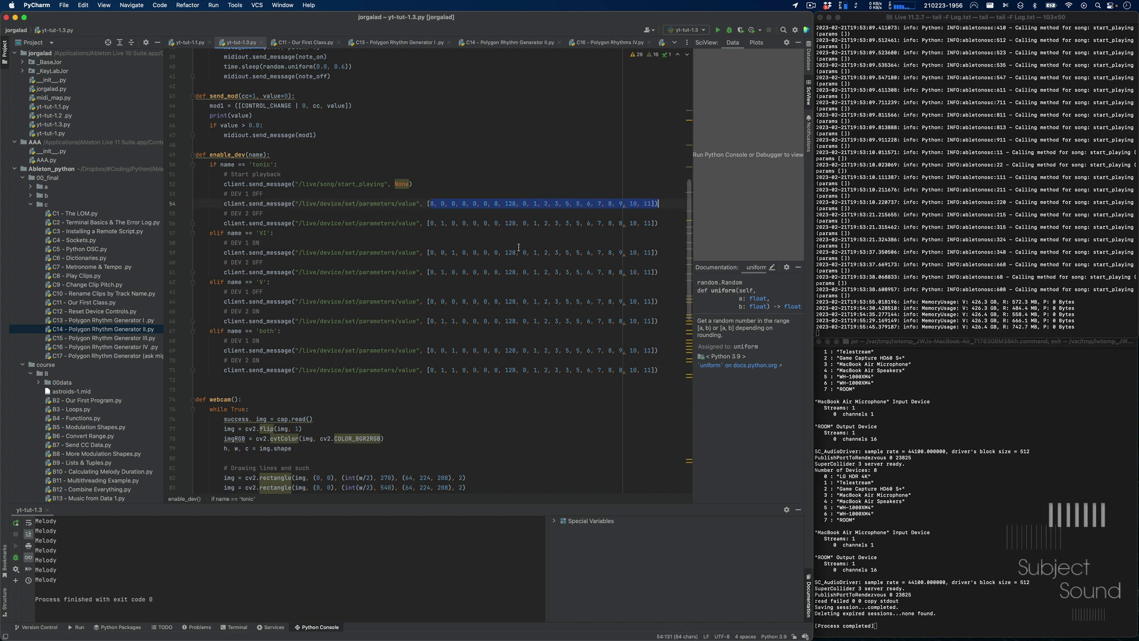
pyautogui.doubleClick(454, 252)
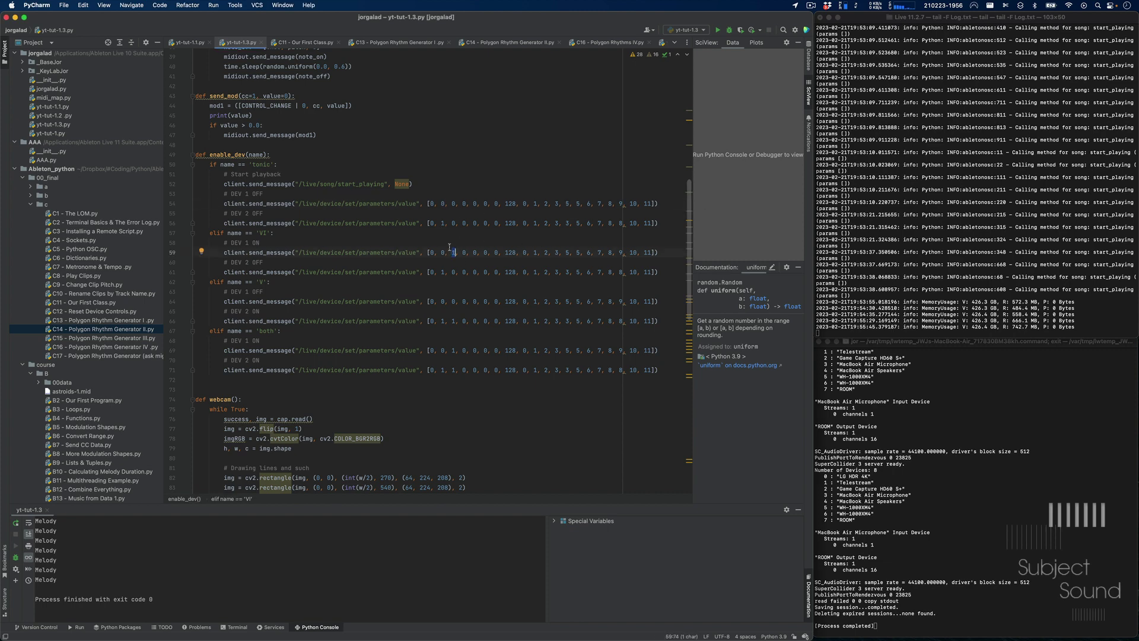
pyautogui.doubleClick(454, 321)
pyautogui.click(464, 288)
pyautogui.click(717, 29)
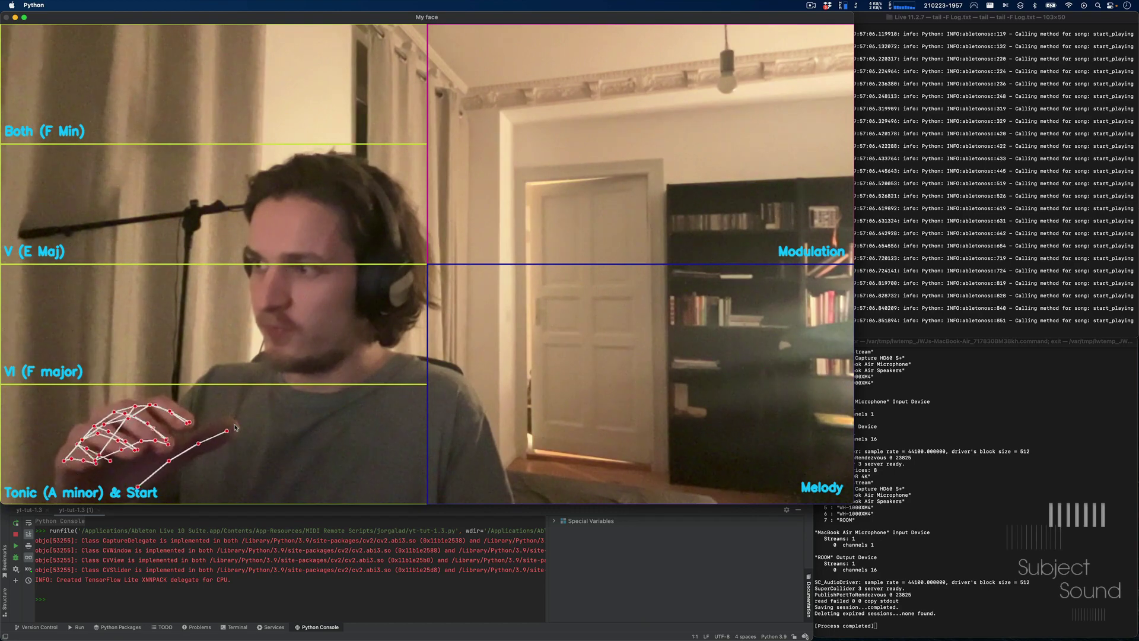
# Switch to Ableton Live and set an insert mark in the 7 Audio track
pyautogui.hotkey('ctrl', 'Right')
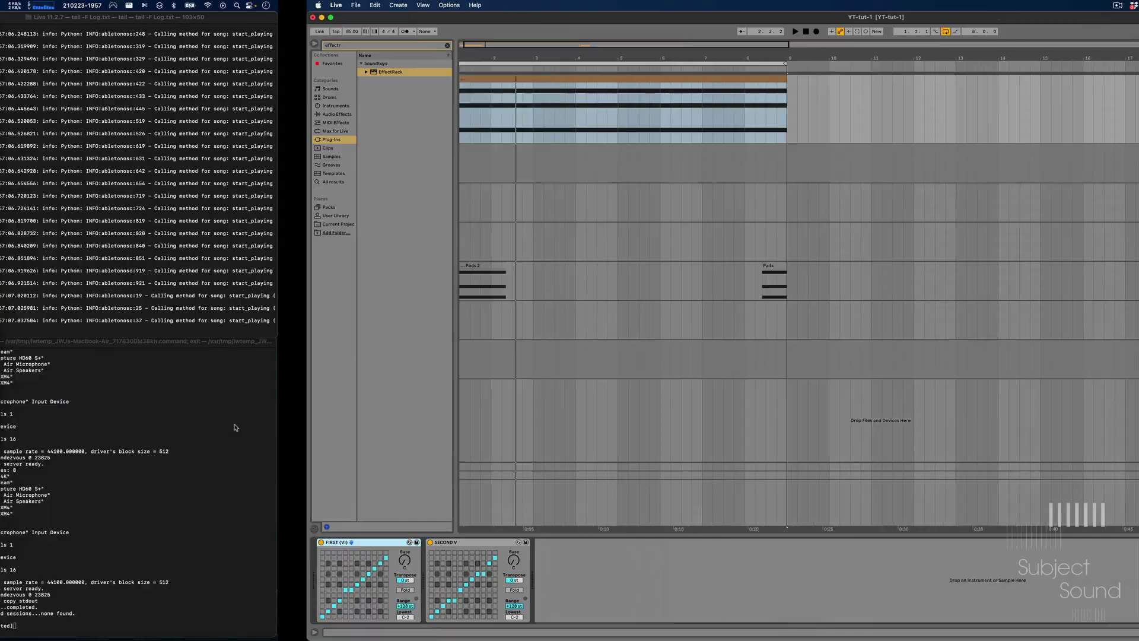
pyautogui.click(258, 374)
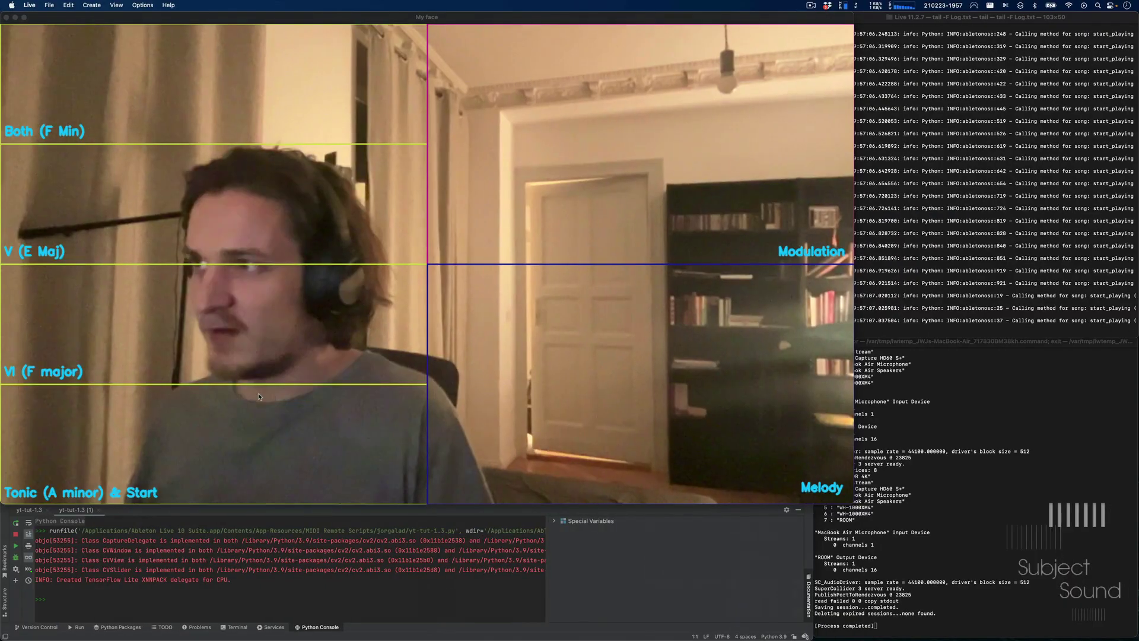